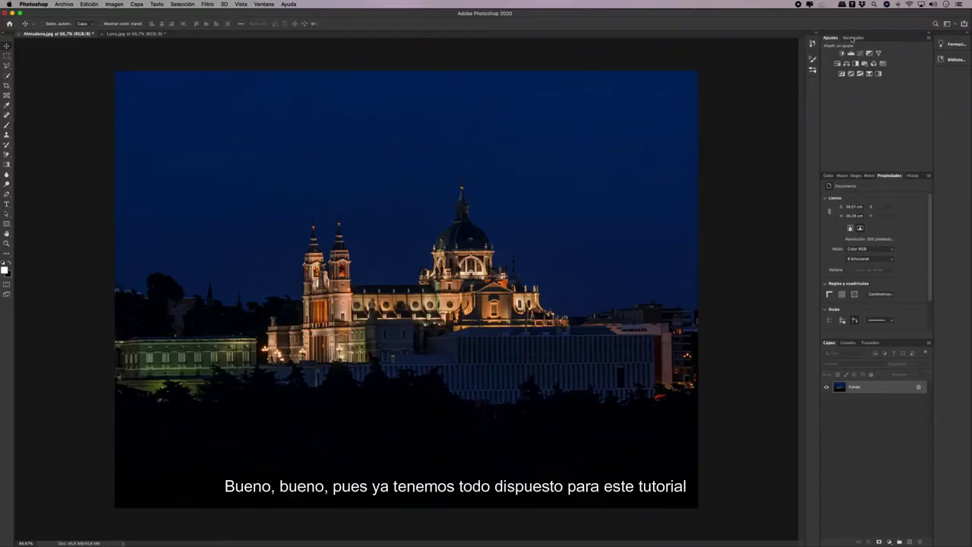
Compare the Almudena cathedral photo with the Luna.jpg moon photo, ending on Luna.jpg.
left_click(852, 38)
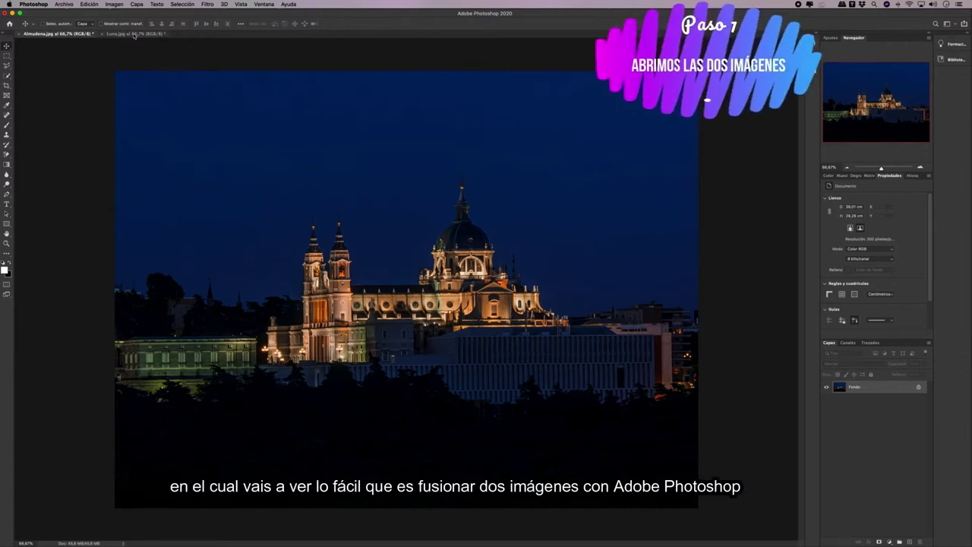
left_click(134, 34)
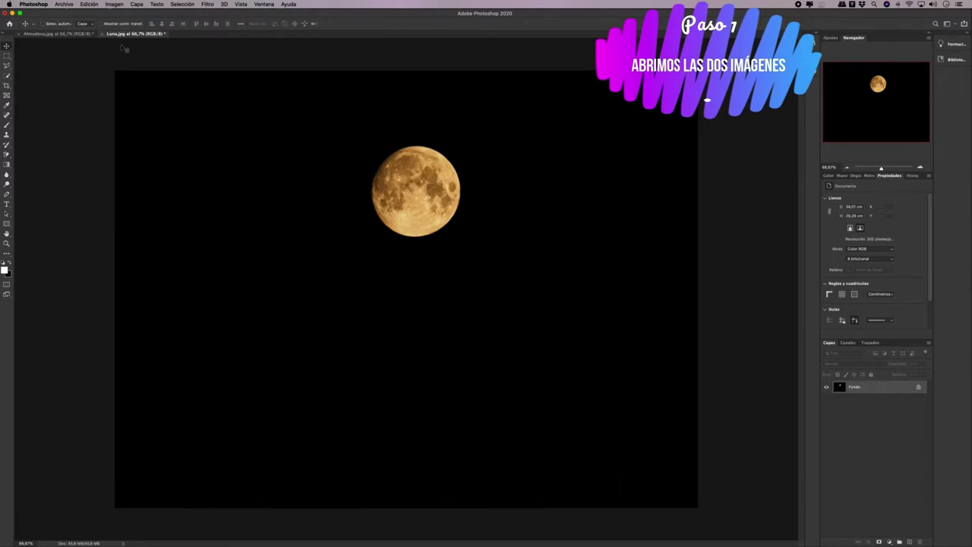
left_click(73, 35)
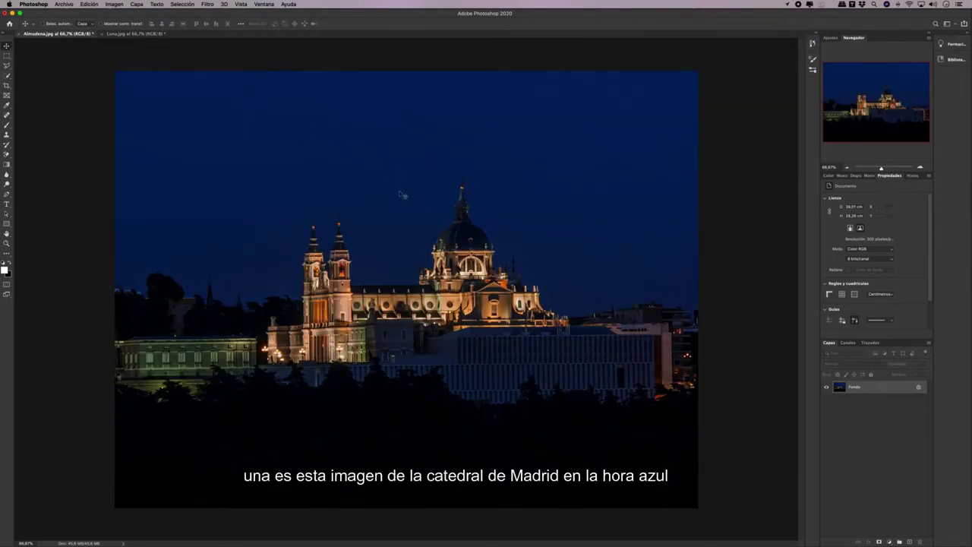
left_click(129, 35)
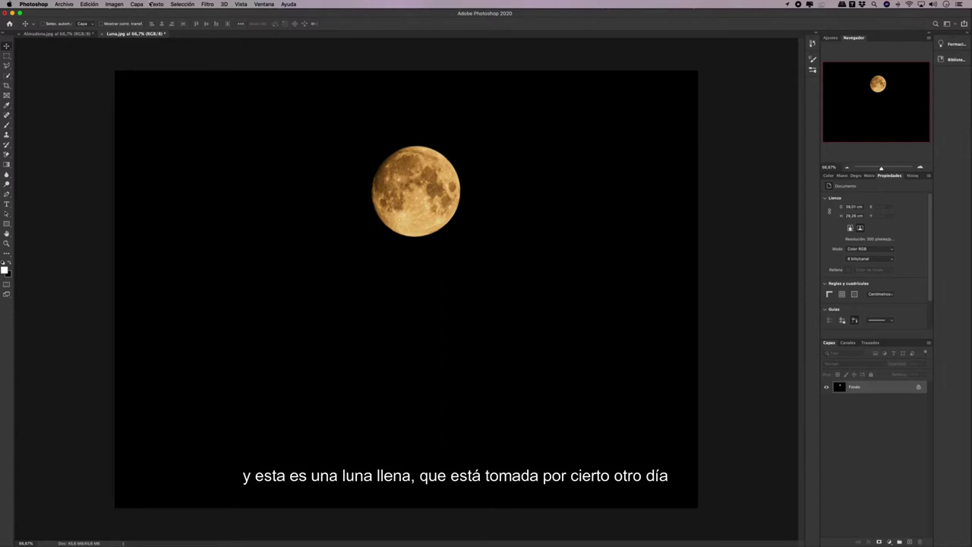
left_click(138, 5)
Duplicate the moon's Fondo layer into Almudena.jpg and bring up that document.
left_click(138, 4)
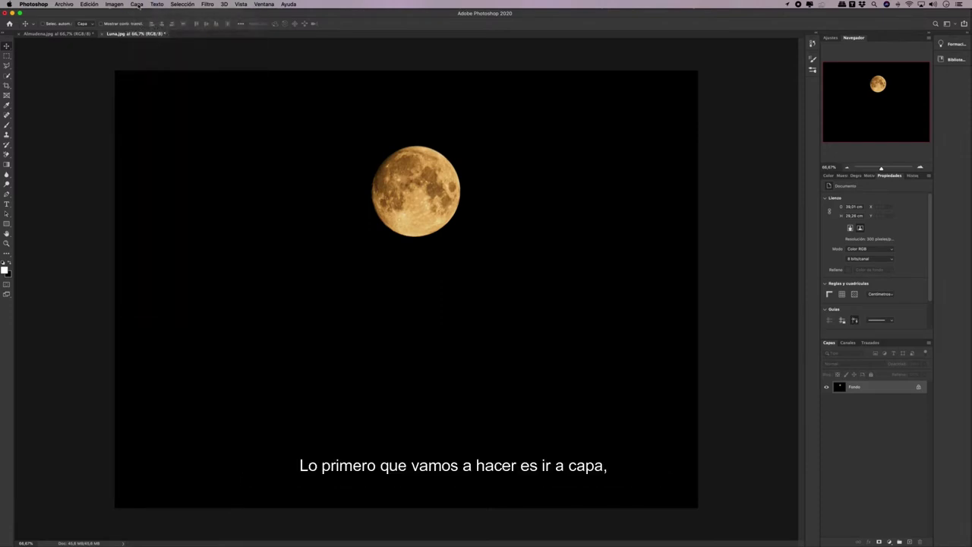
left_click(137, 5)
left_click(152, 35)
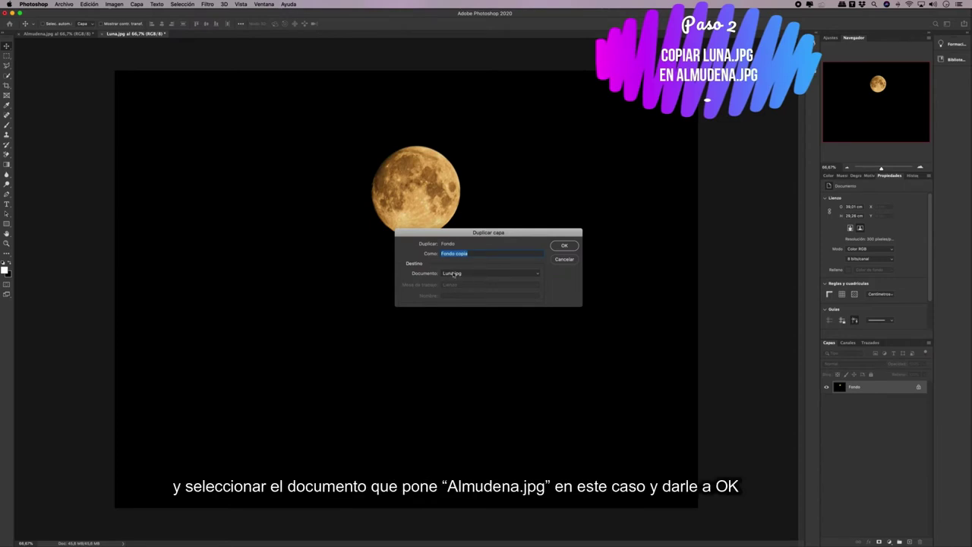
left_click(537, 275)
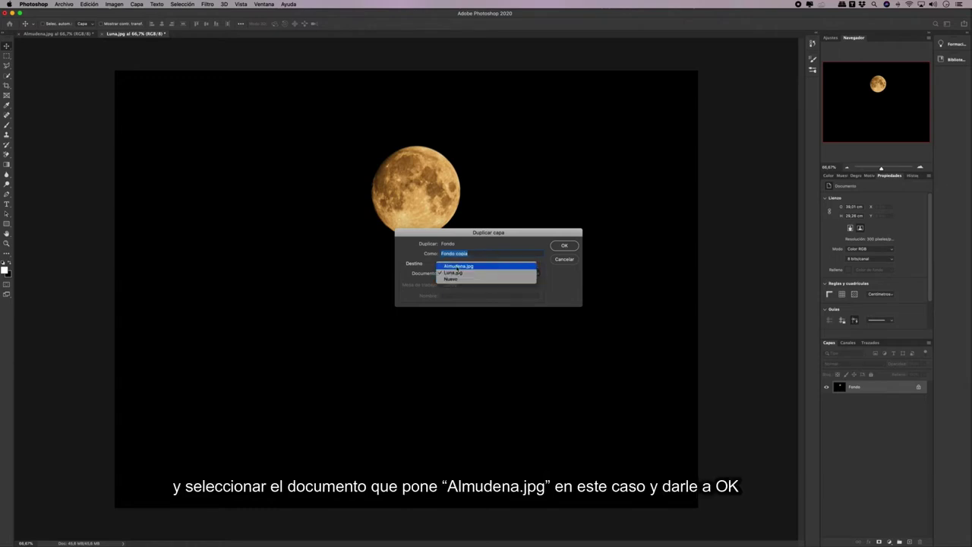
left_click(467, 267)
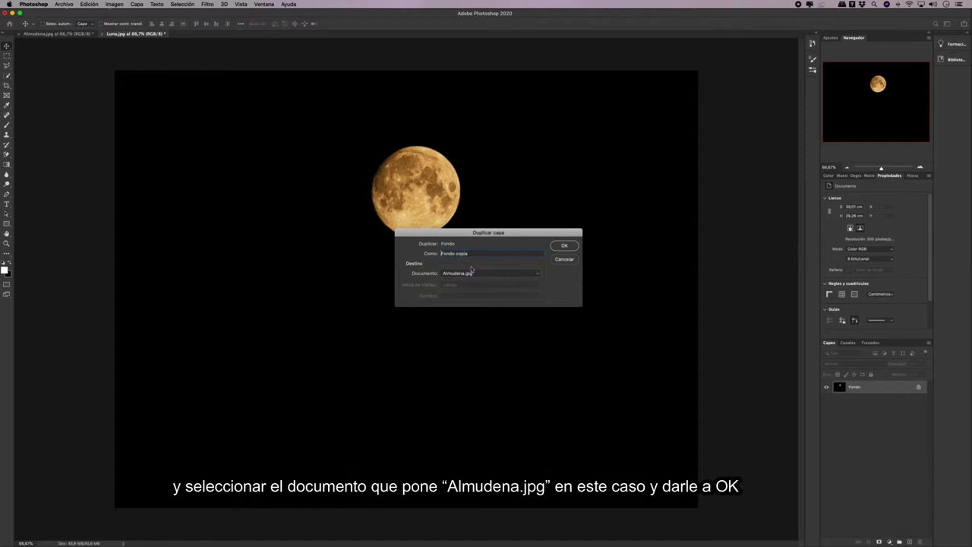
left_click(564, 246)
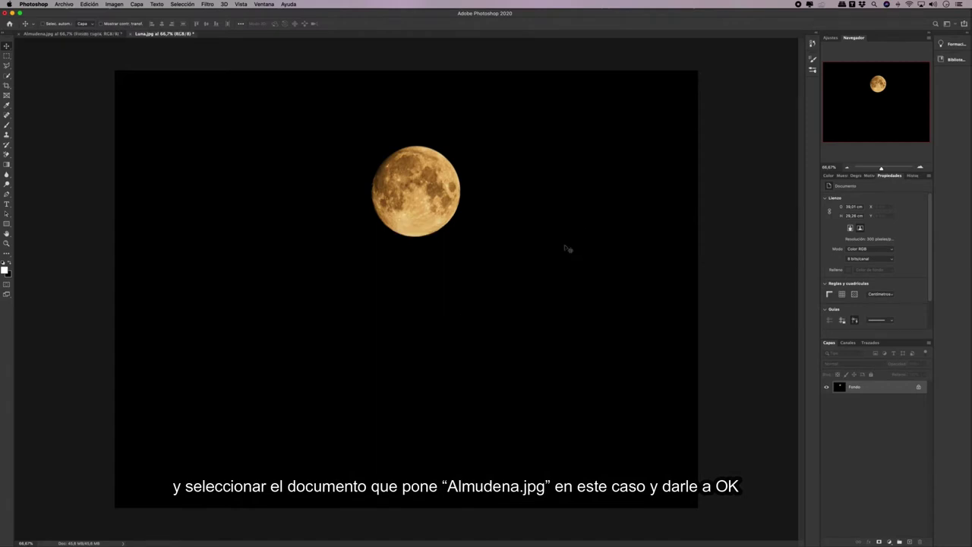
left_click(72, 34)
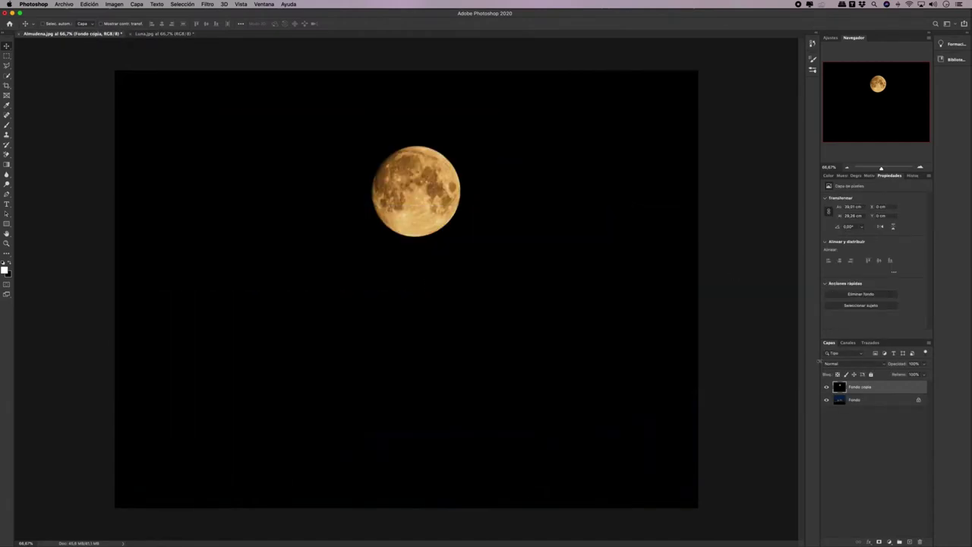
Check the Fondo copia layer's visibility, then set its blend mode to Trama (Screen).
left_click(826, 388)
left_click(826, 387)
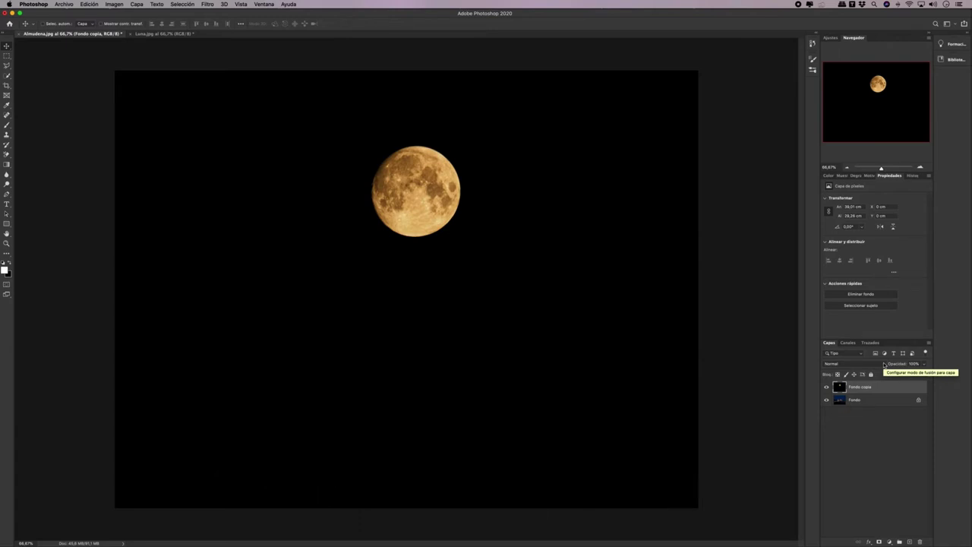
left_click(883, 364)
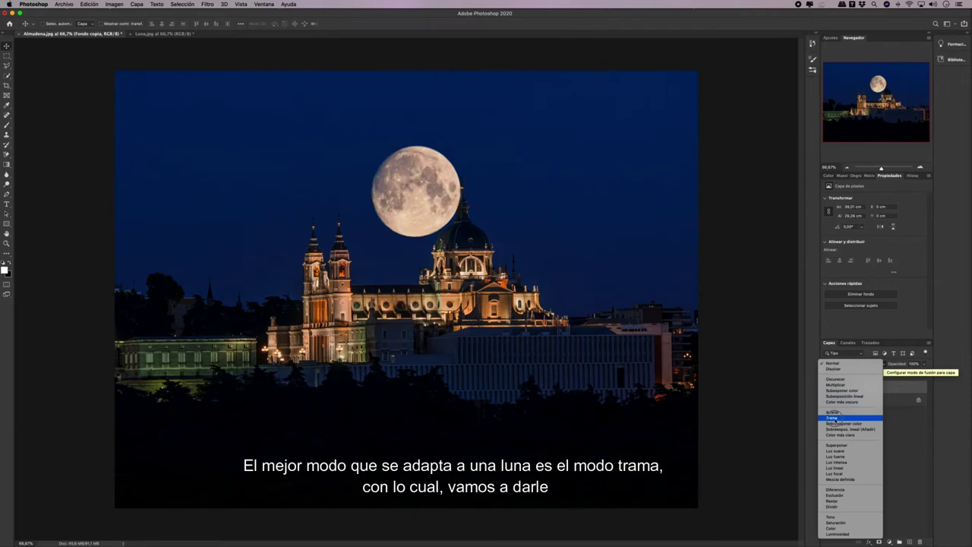
left_click(836, 418)
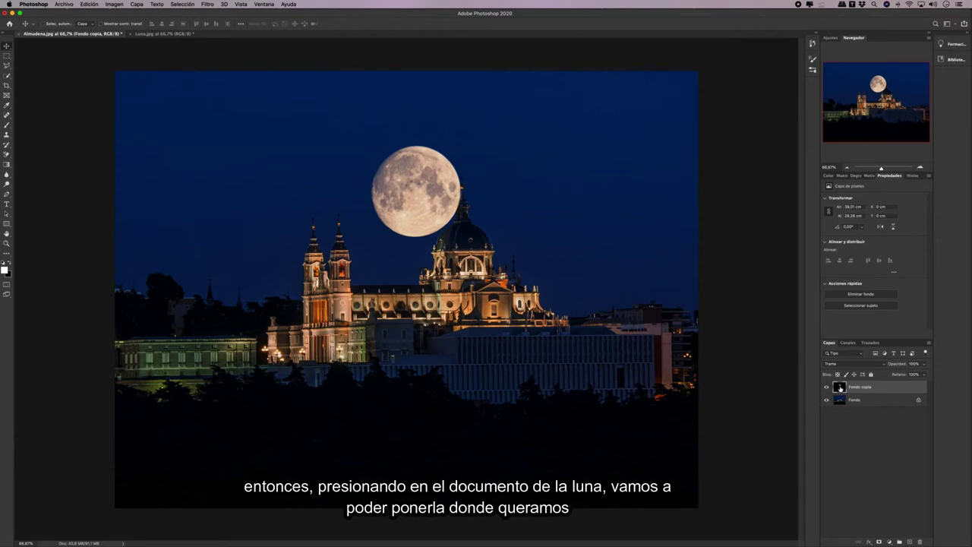
Drag the moon around the sky and settle it just left of the cathedral dome.
left_click_drag(421, 183, 199, 167)
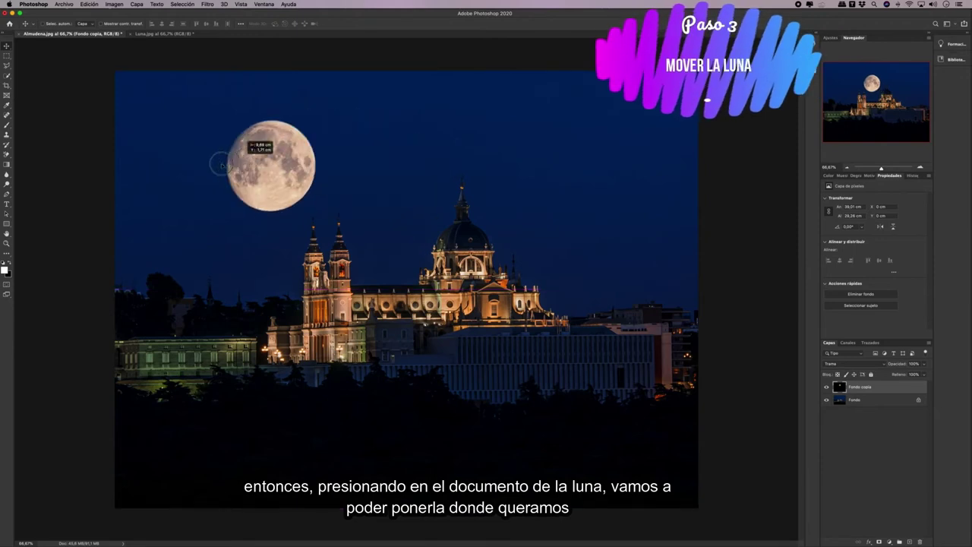
left_click_drag(298, 132, 379, 431)
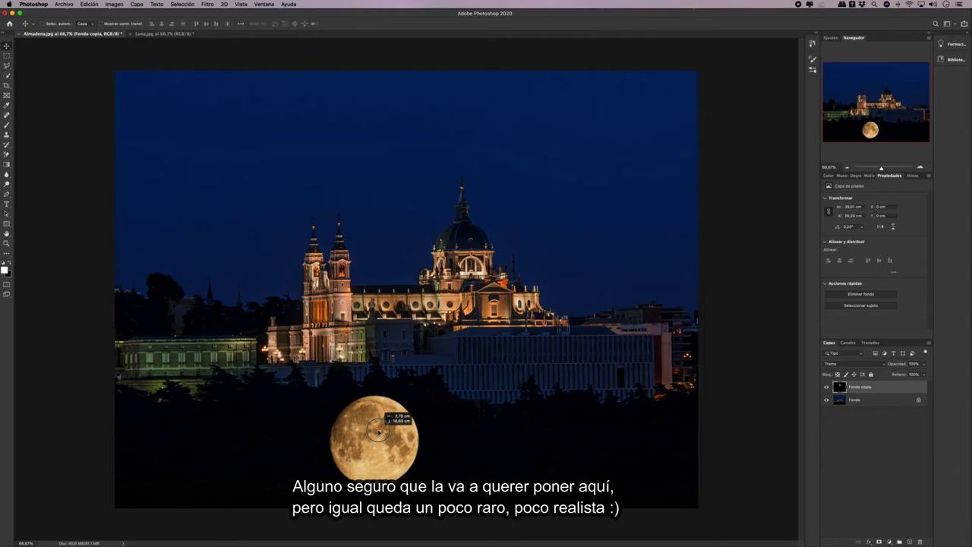
left_click_drag(378, 431, 397, 188)
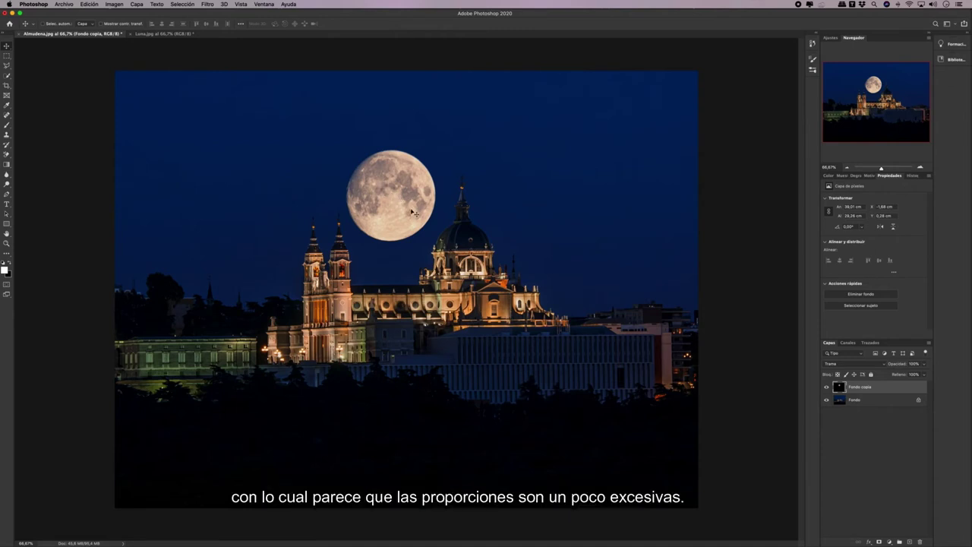
left_click_drag(393, 195, 390, 195)
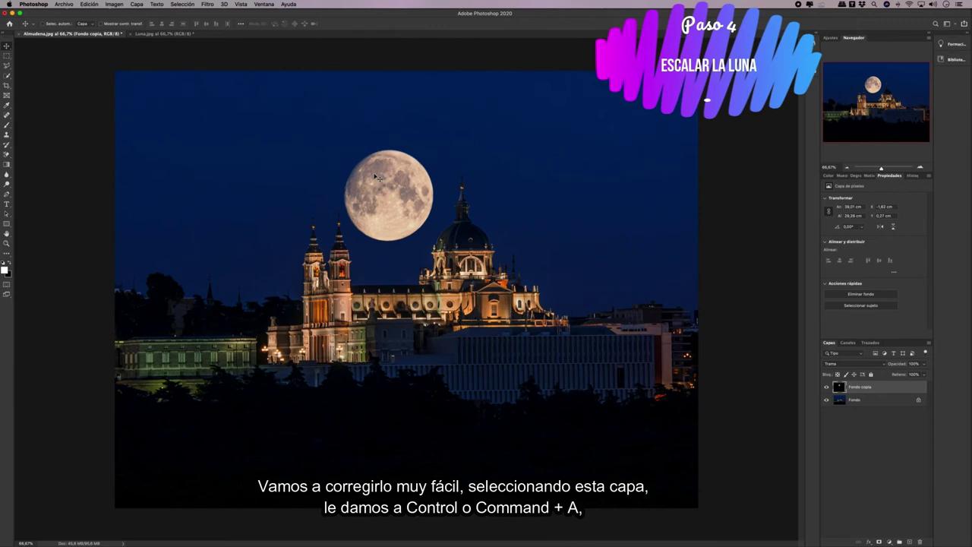
Select all and free-transform the moon layer, shrinking it proportionally to about 86%.
key("ctrl+a")
key("ctrl+a")
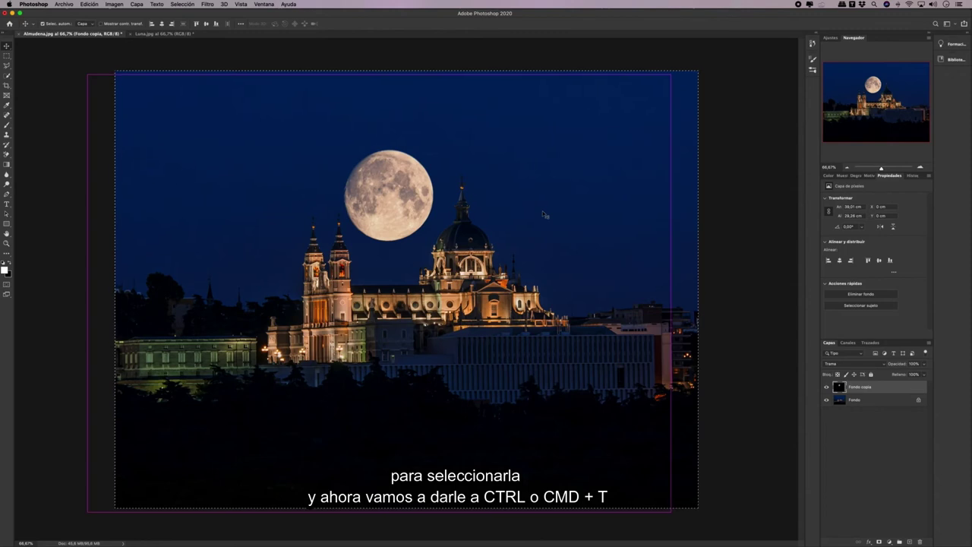
key("ctrl+t")
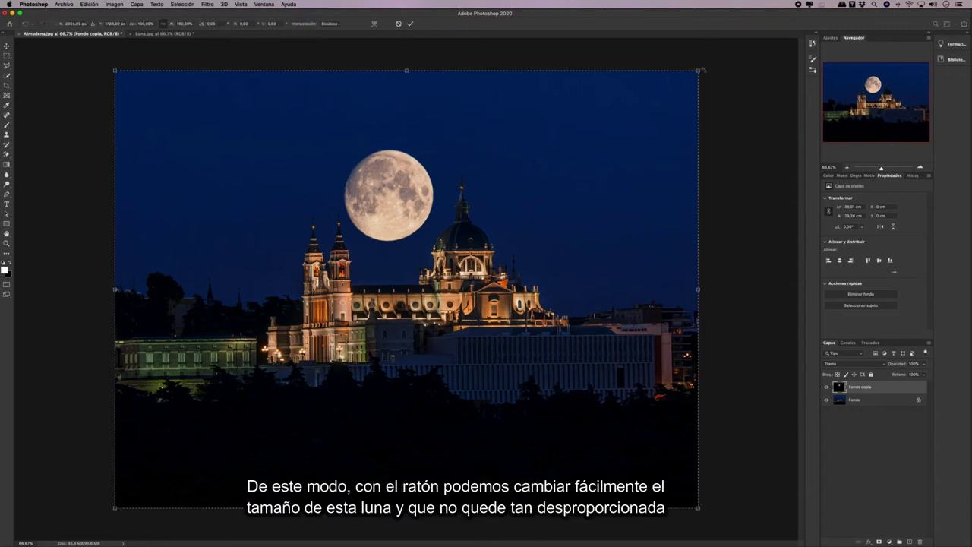
left_click(698, 70)
mouse_move(698, 70)
left_mouse_down()
mouse_move(554, 130)
mouse_move(600, 100)
left_mouse_up()
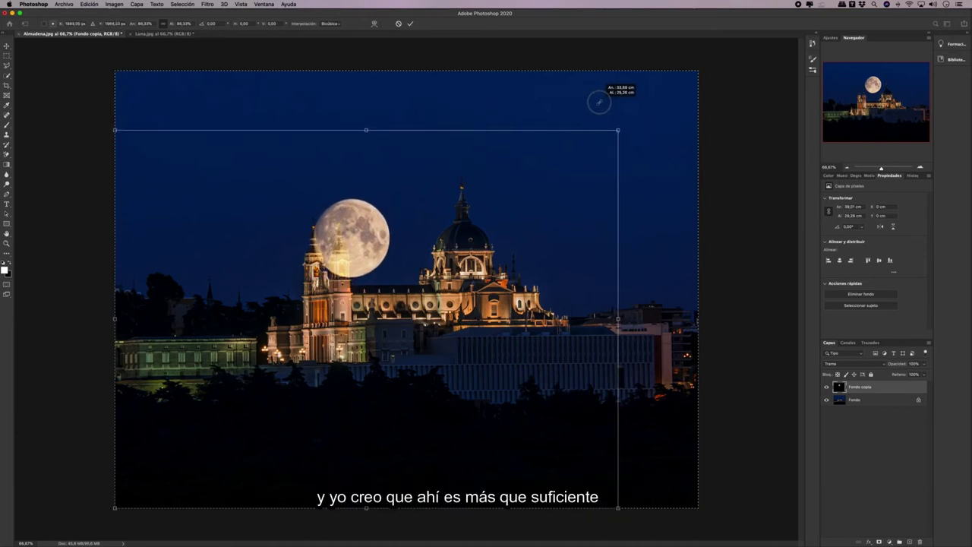
Apply the scaling, raise the moon above and left of the dome, and zoom out.
left_click(411, 24)
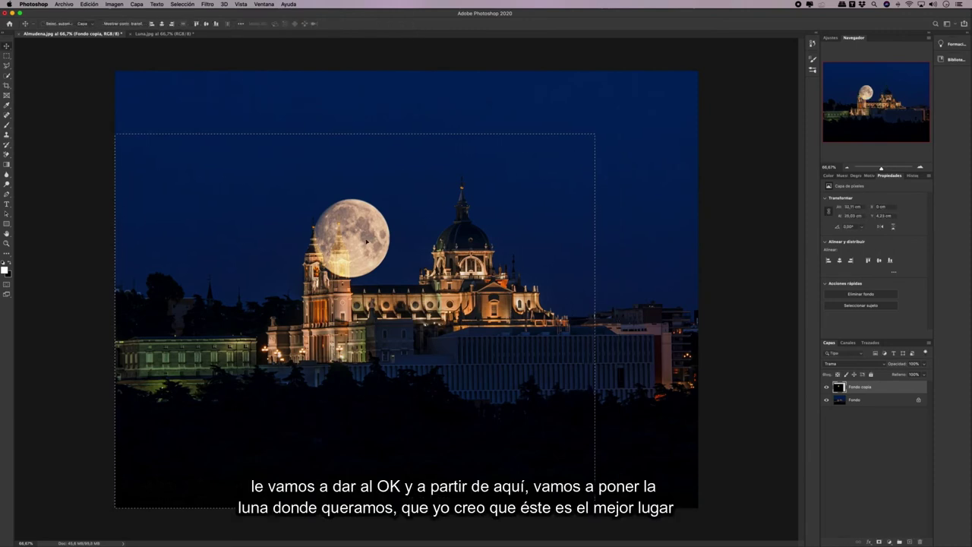
left_click_drag(369, 237, 406, 209)
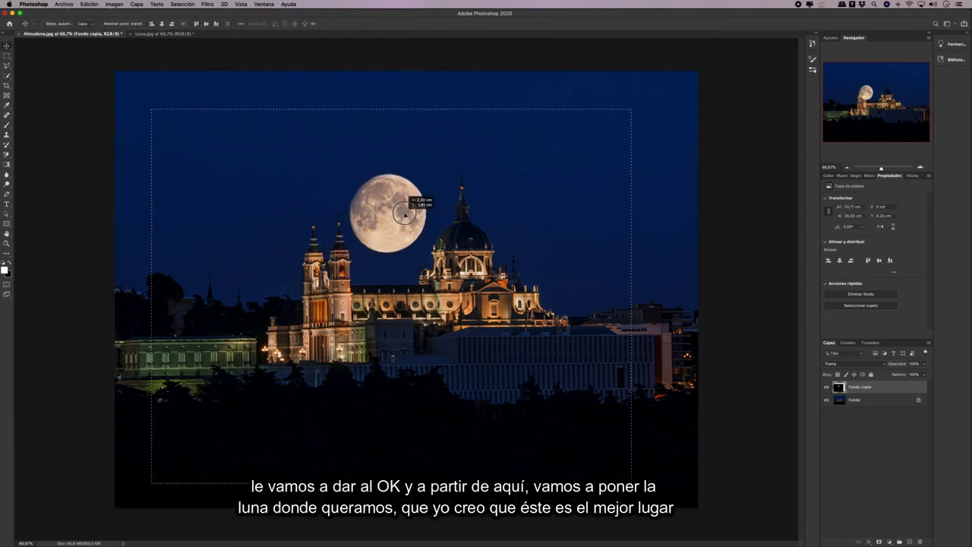
left_click_drag(405, 209, 401, 198)
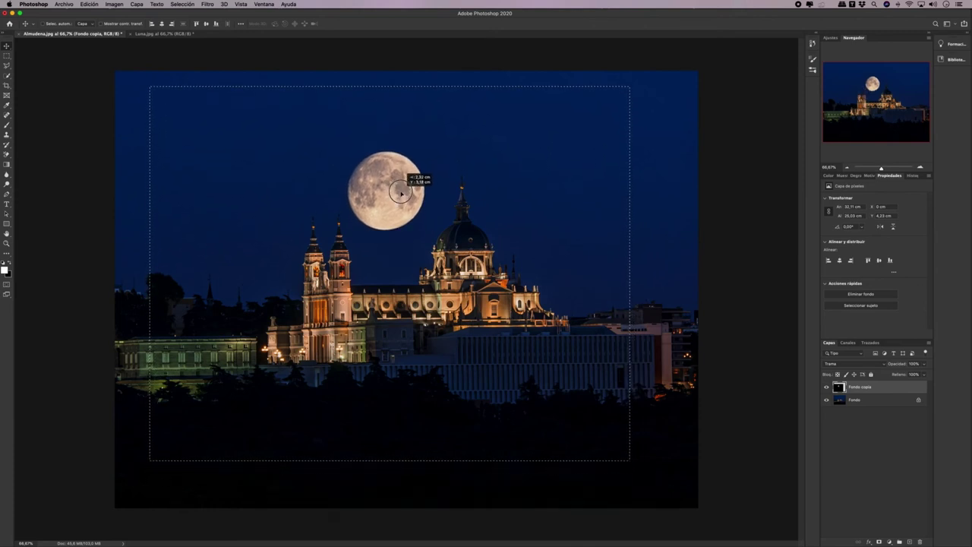
left_click_drag(401, 198, 400, 195)
left_click_drag(884, 168, 882, 168)
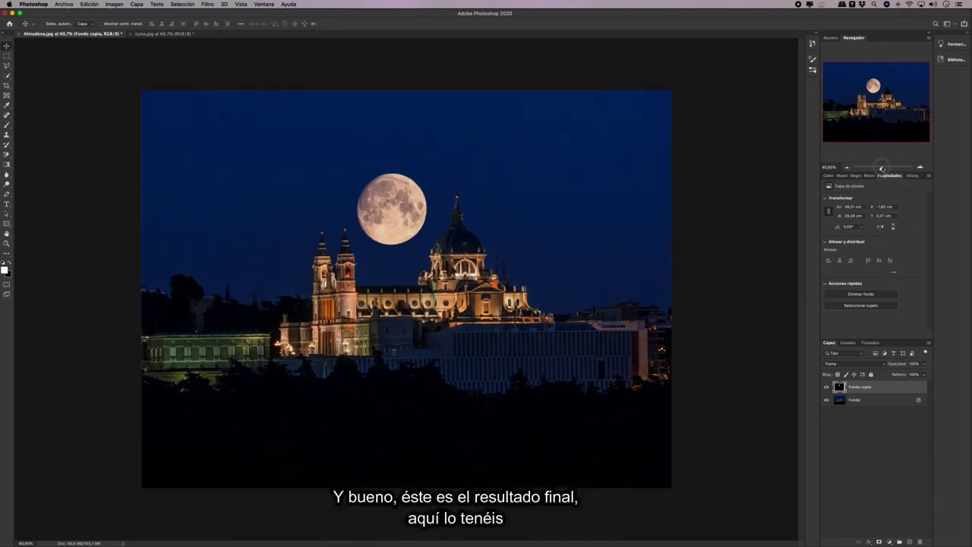